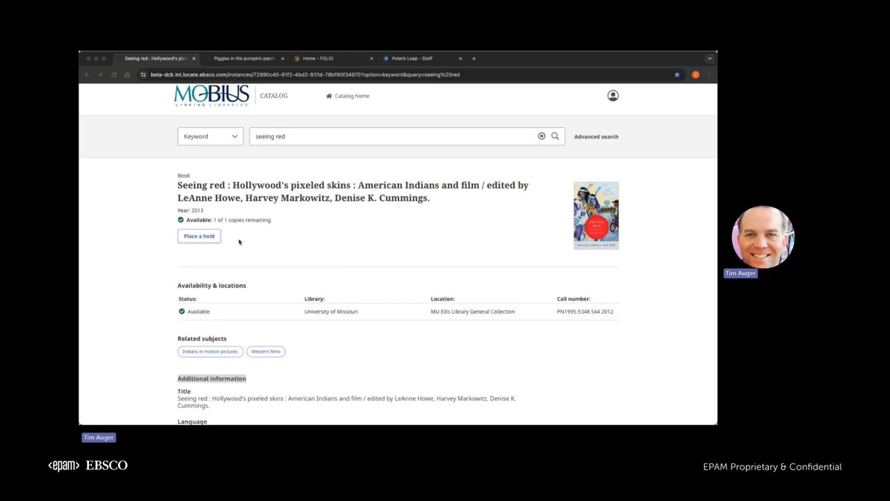
{"action": "scroll", "coordinate": [239, 241], "scroll_direction": "down", "scroll_amount": 1}
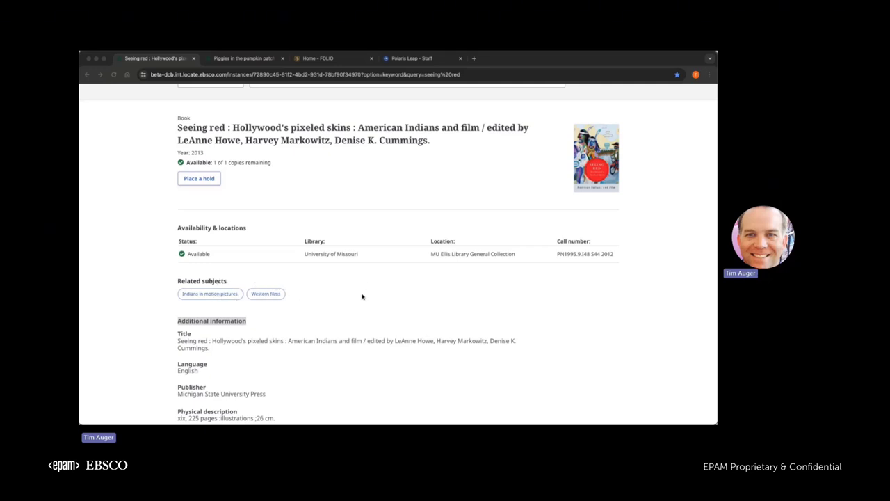
{"action": "scroll", "coordinate": [362, 297], "scroll_direction": "down", "scroll_amount": 2}
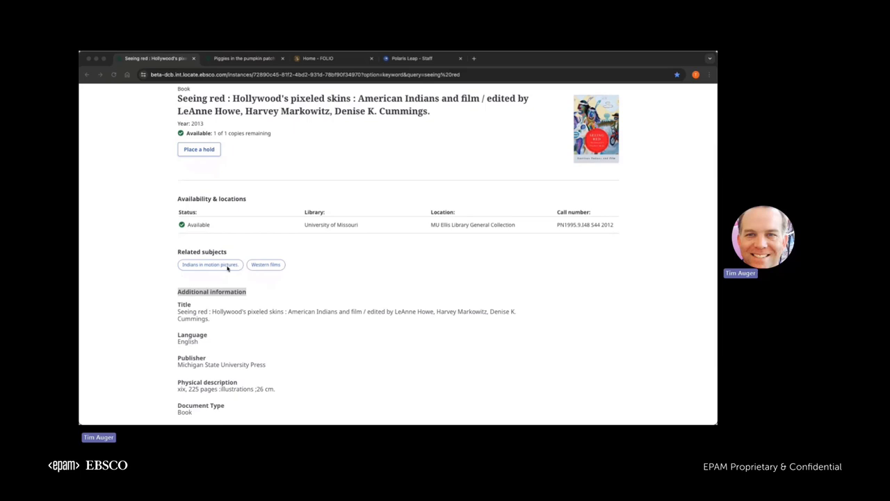
{"action": "left_click", "coordinate": [268, 296]}
{"action": "scroll", "coordinate": [275, 299], "scroll_direction": "down", "scroll_amount": 2}
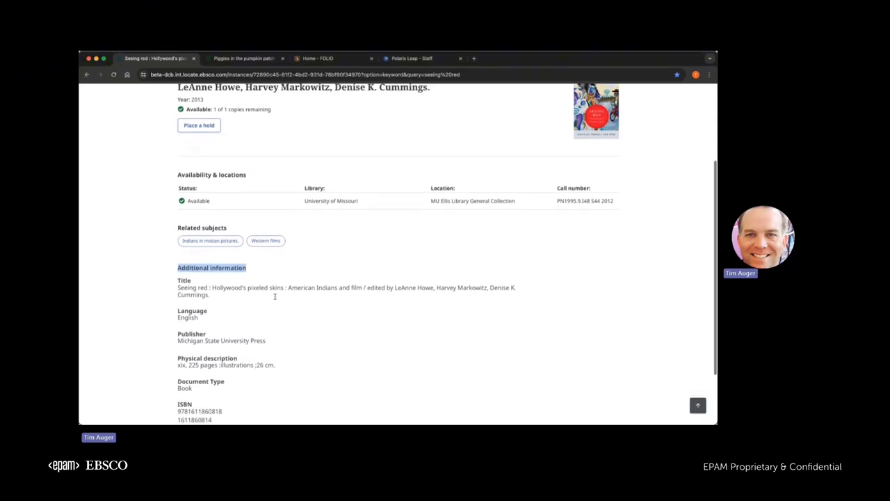
{"action": "scroll", "coordinate": [275, 299], "scroll_direction": "up", "scroll_amount": 5}
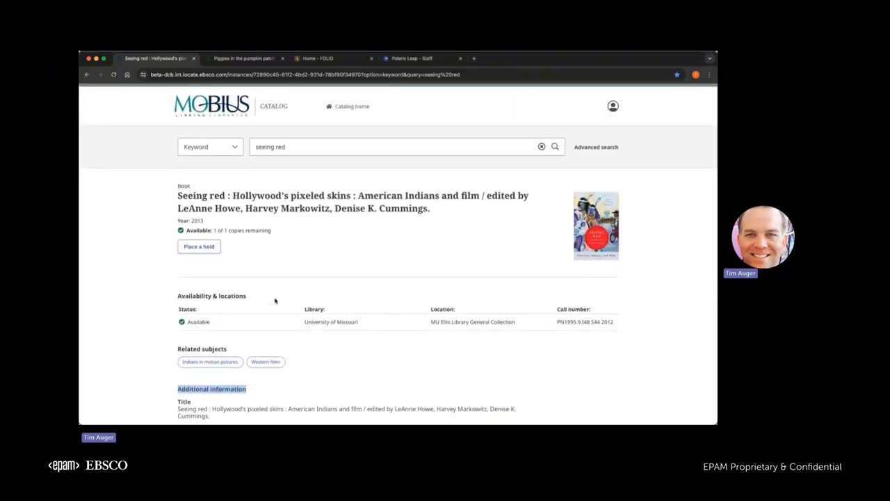
Start a hold and sign in as a St. Louis County Library patron using saved barcode and PIN.
{"action": "left_click", "coordinate": [211, 246]}
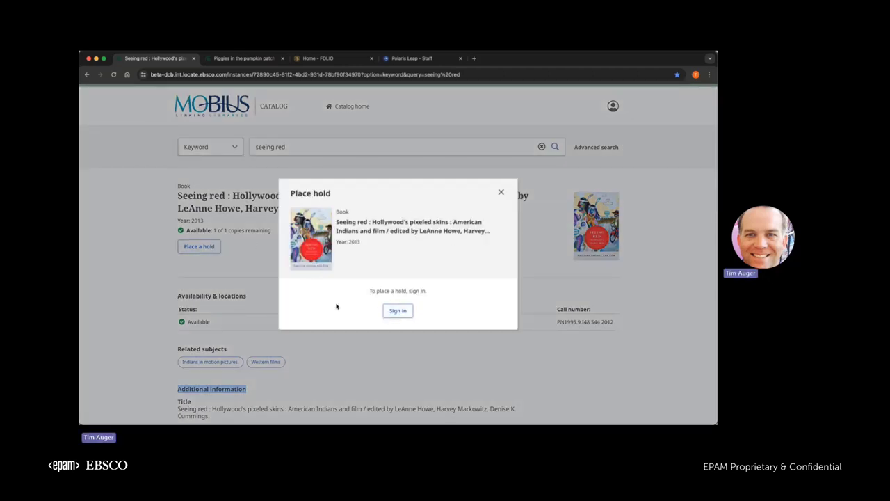
{"action": "left_click", "coordinate": [403, 311]}
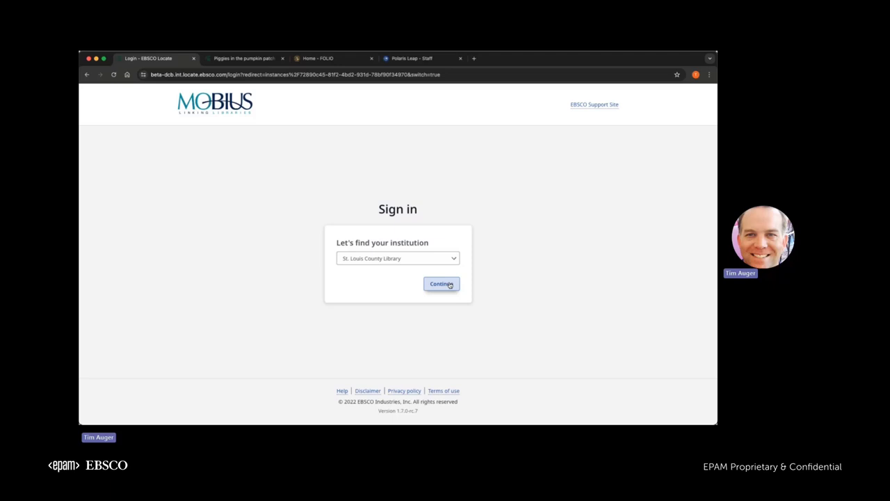
{"action": "left_click", "coordinate": [449, 284]}
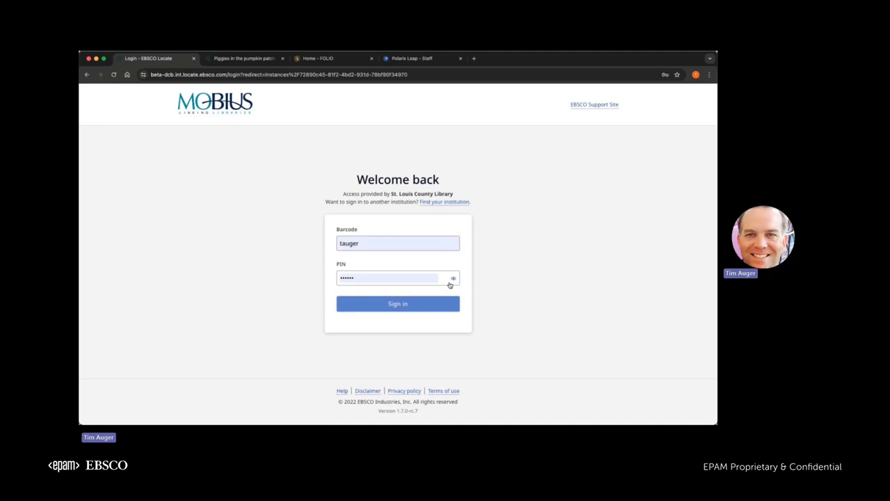
{"action": "left_click", "coordinate": [434, 246]}
{"action": "key", "text": "Down"}
{"action": "key", "text": "Return"}
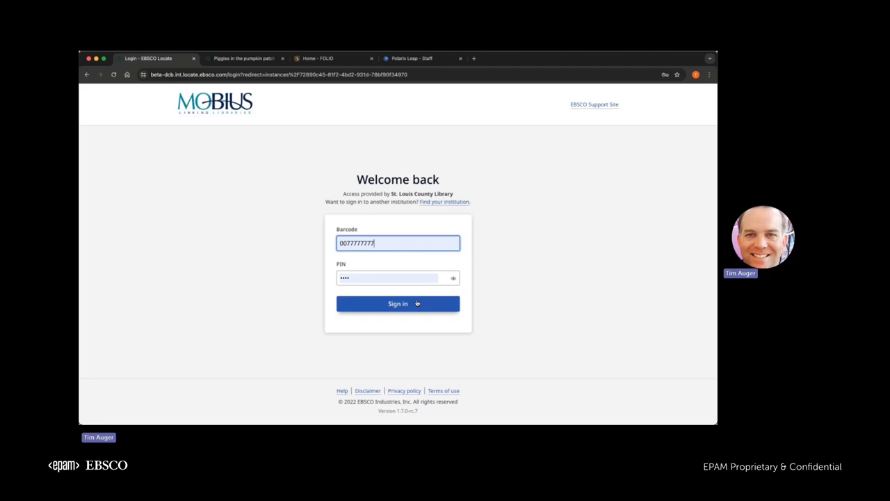
Sign in, place the Seeing red hold for pickup at Daniel Boone, and dismiss the confirmation.
{"action": "left_click", "coordinate": [418, 304]}
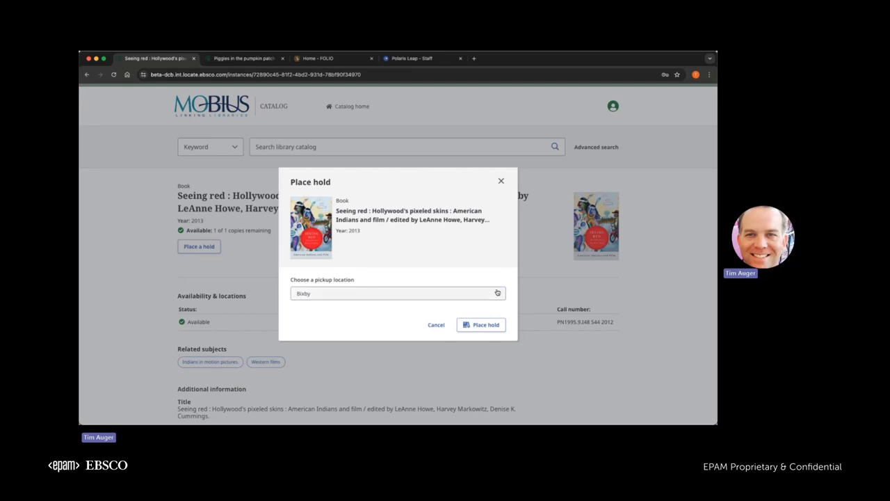
{"action": "left_click", "coordinate": [497, 293]}
{"action": "scroll", "coordinate": [424, 341], "scroll_direction": "down", "scroll_amount": 3}
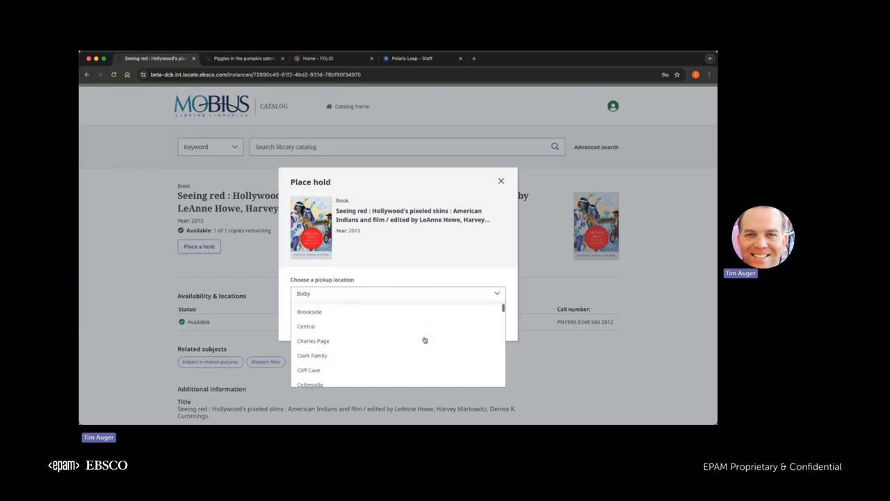
{"action": "scroll", "coordinate": [425, 340], "scroll_direction": "down", "scroll_amount": 2}
{"action": "left_click", "coordinate": [330, 306]}
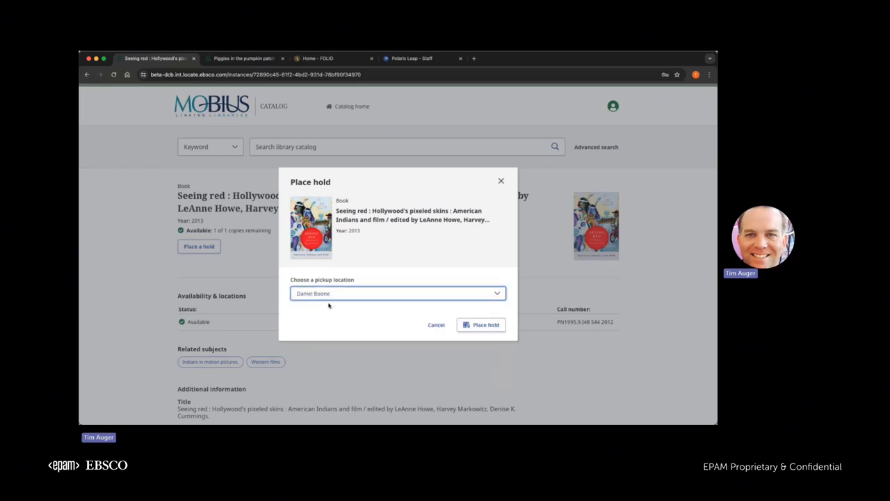
{"action": "left_click", "coordinate": [493, 326]}
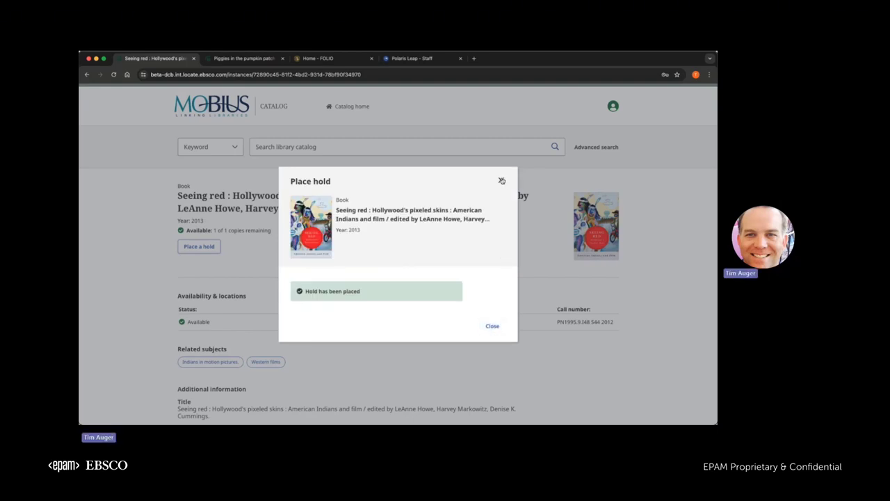
{"action": "left_click", "coordinate": [501, 181]}
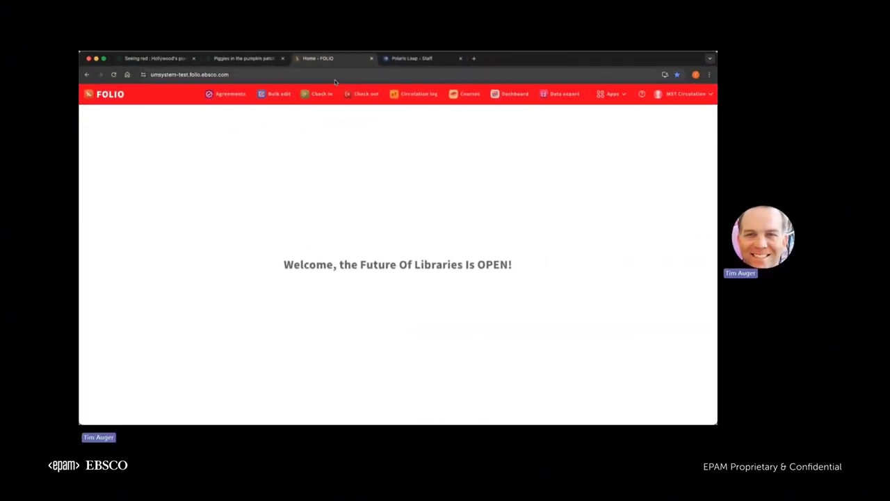
Open the Requests app filtered to Pages, sorted by Request Date newest first.
{"action": "left_click", "coordinate": [614, 94]}
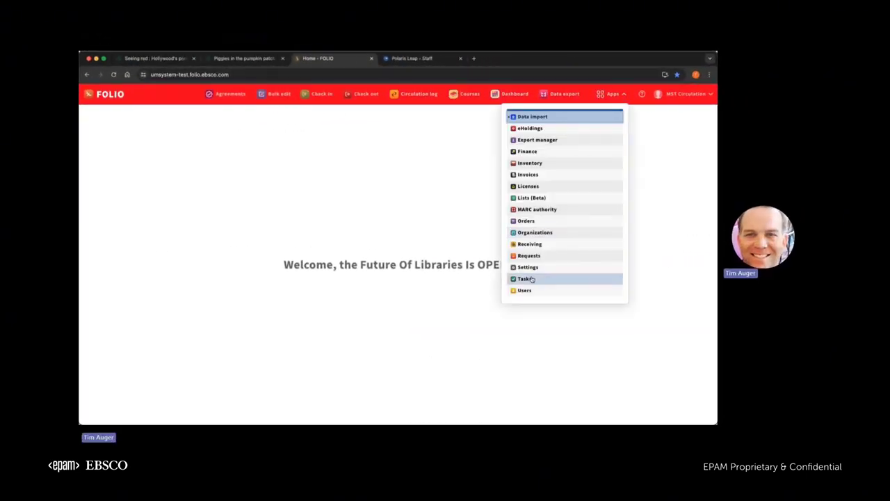
{"action": "left_click", "coordinate": [528, 256]}
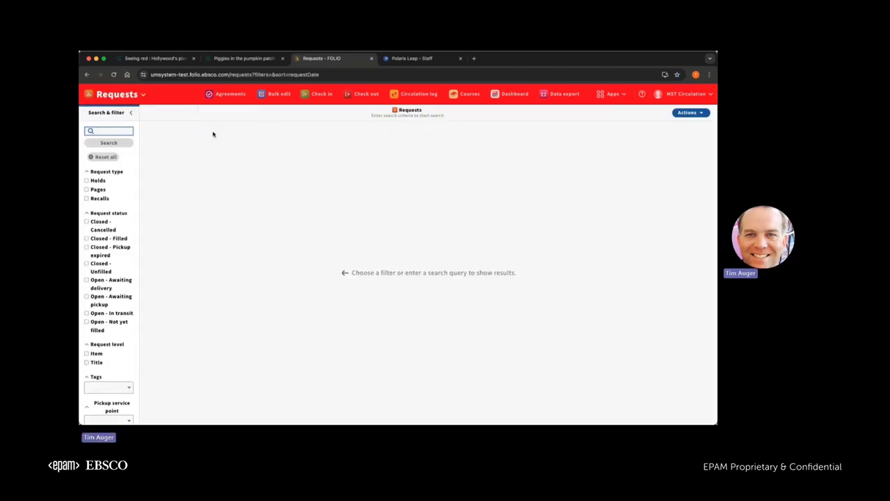
{"action": "left_click", "coordinate": [96, 190]}
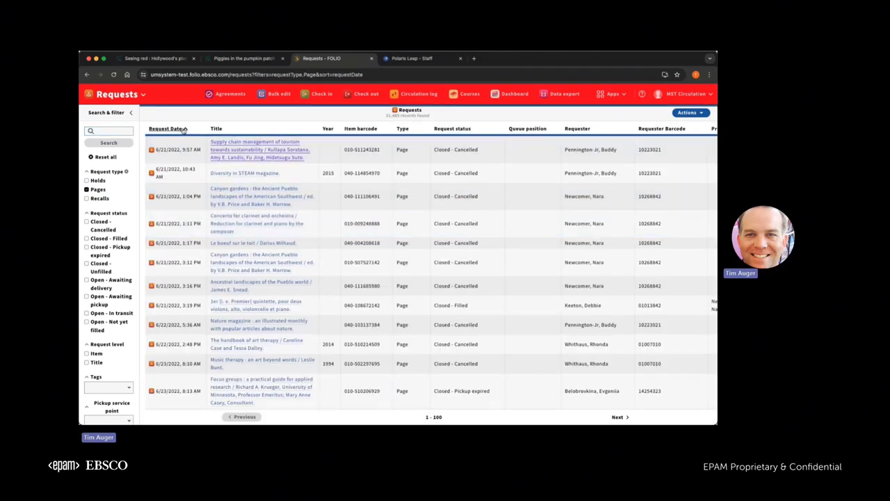
{"action": "left_click", "coordinate": [182, 129]}
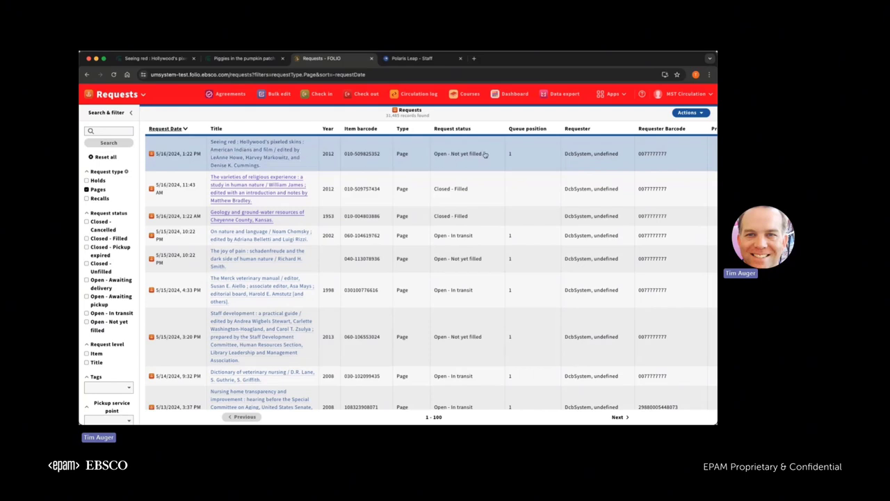
{"action": "scroll", "coordinate": [485, 154], "scroll_direction": "right", "scroll_amount": 1}
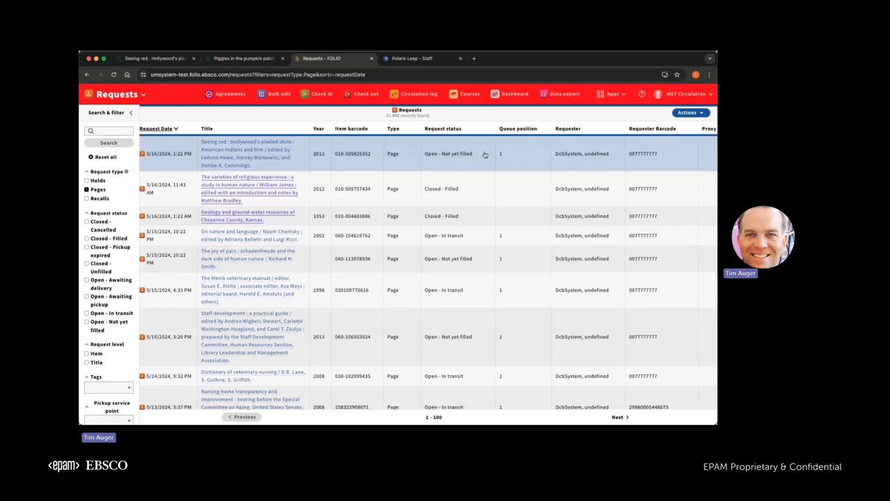
{"action": "scroll", "coordinate": [487, 155], "scroll_direction": "right", "scroll_amount": 1}
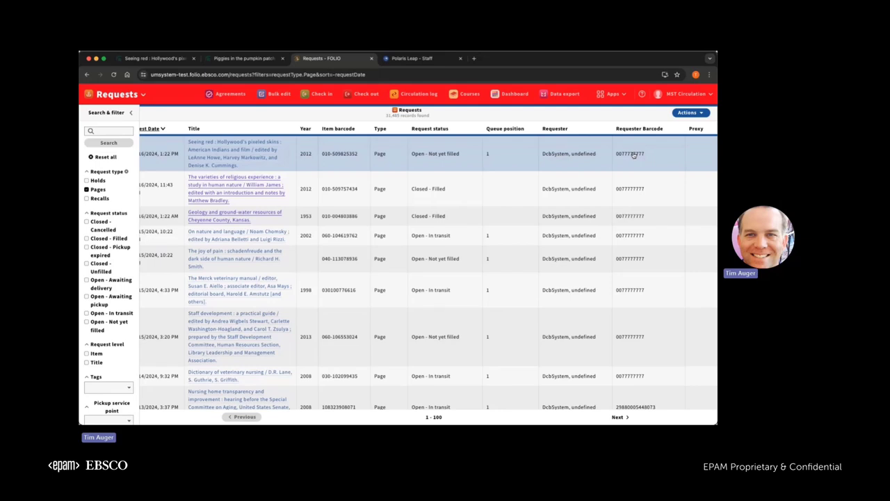
Open the details of the Seeing red page request.
{"action": "left_click", "coordinate": [411, 145]}
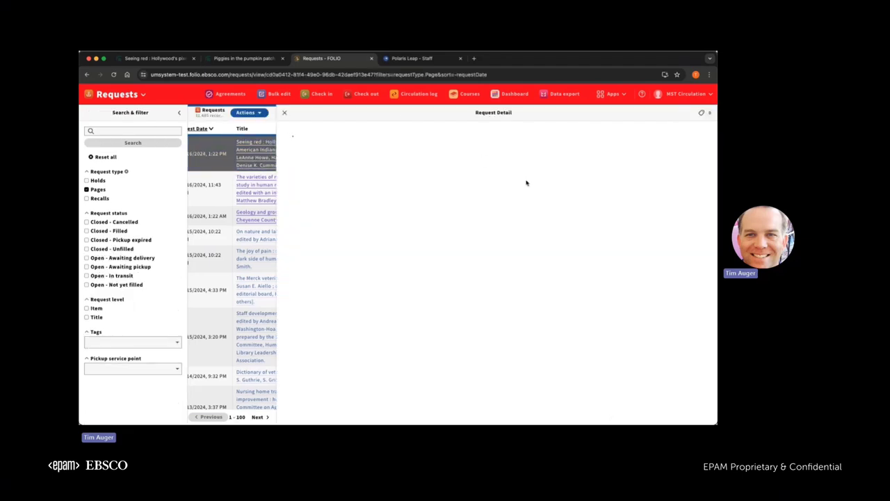
{"action": "scroll", "coordinate": [523, 237], "scroll_direction": "down", "scroll_amount": 2}
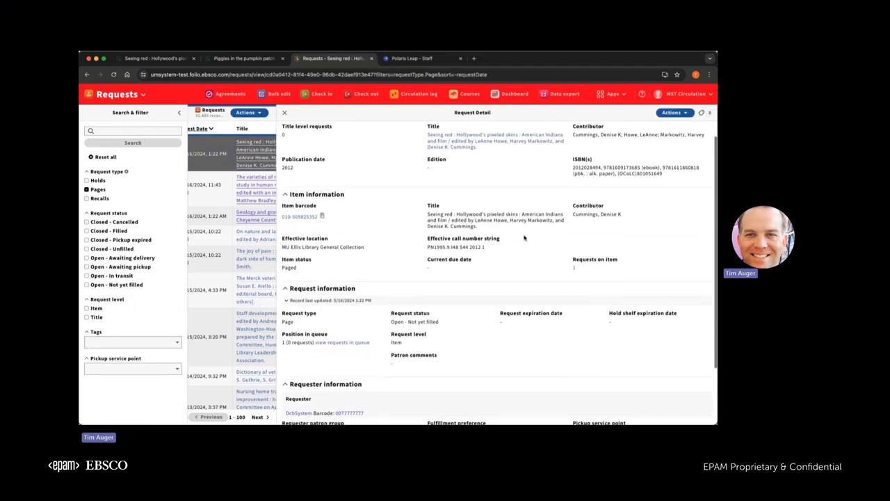
{"action": "scroll", "coordinate": [524, 238], "scroll_direction": "down", "scroll_amount": 3}
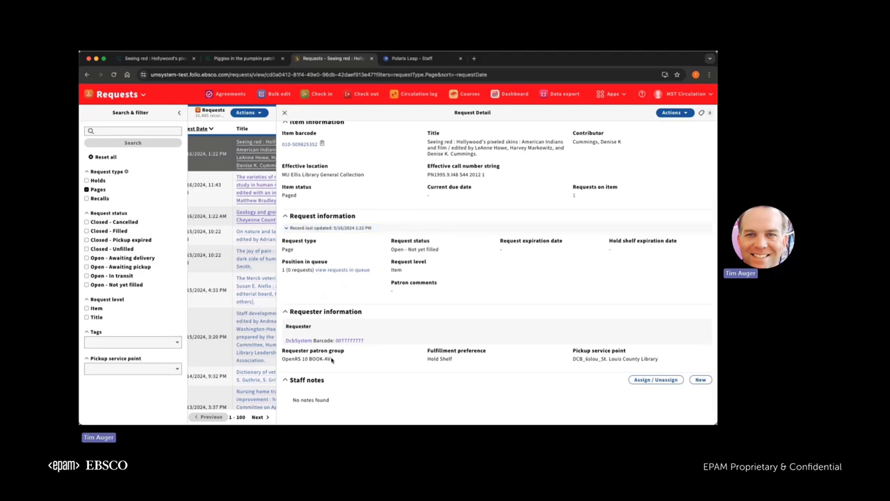
Highlight the OpenRS 10 BOOK-AV group, Hold Shelf preference and St. Louis County pickup, then close the detail.
{"action": "left_click_drag", "start_coordinate": [332, 360], "coordinate": [282, 354]}
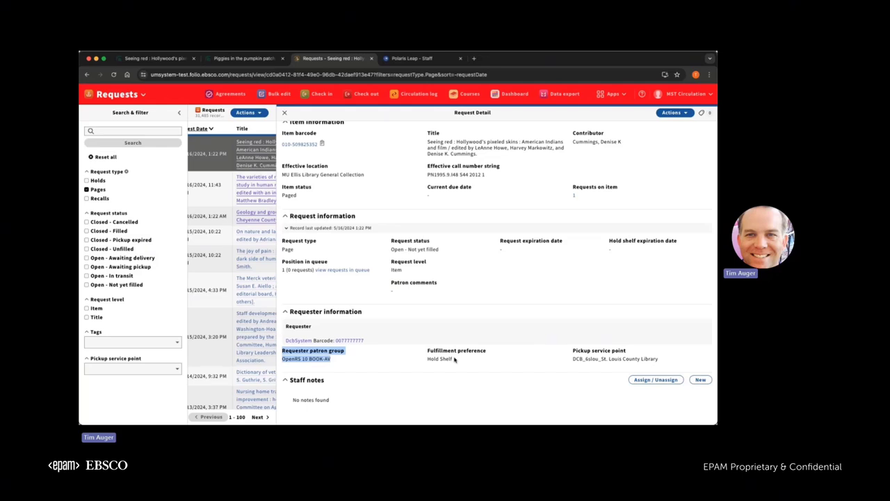
{"action": "left_click_drag", "start_coordinate": [455, 359], "coordinate": [425, 350]}
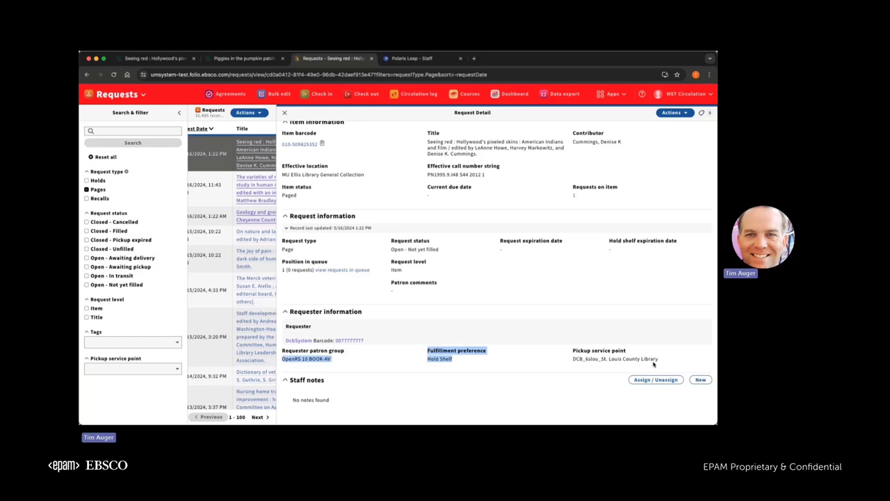
{"action": "left_click_drag", "start_coordinate": [660, 363], "coordinate": [572, 350]}
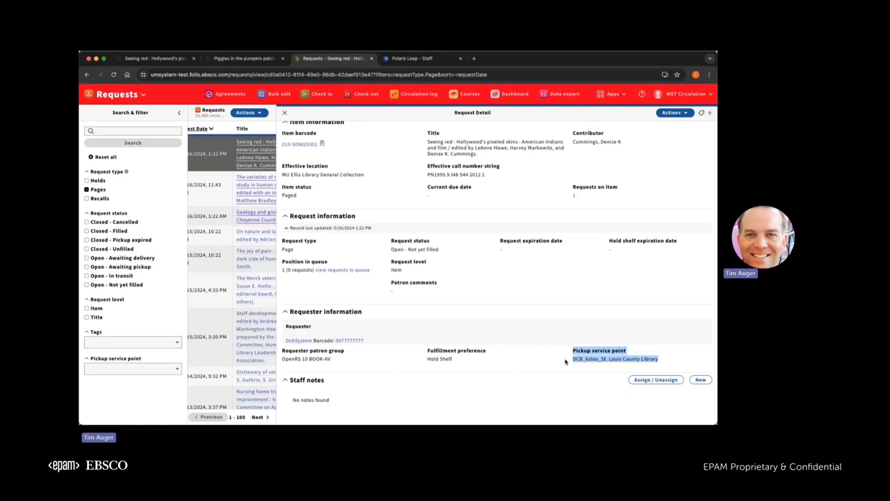
{"action": "left_click", "coordinate": [556, 363]}
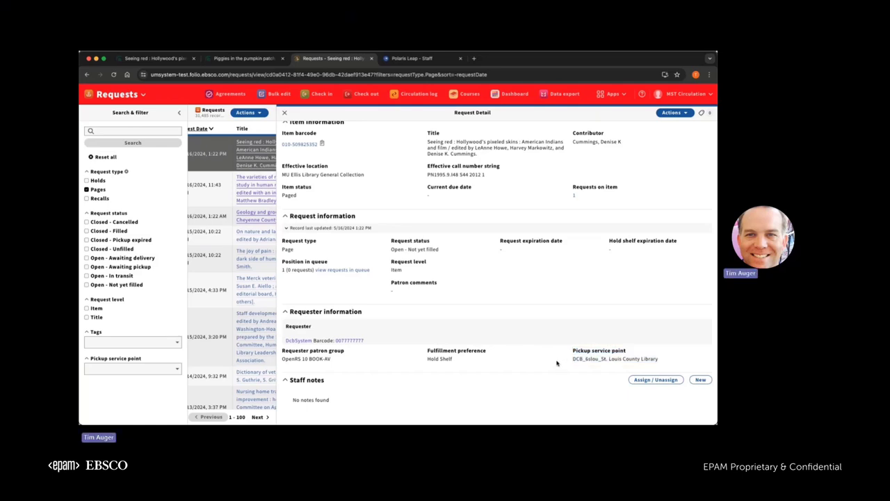
{"action": "left_click", "coordinate": [284, 112]}
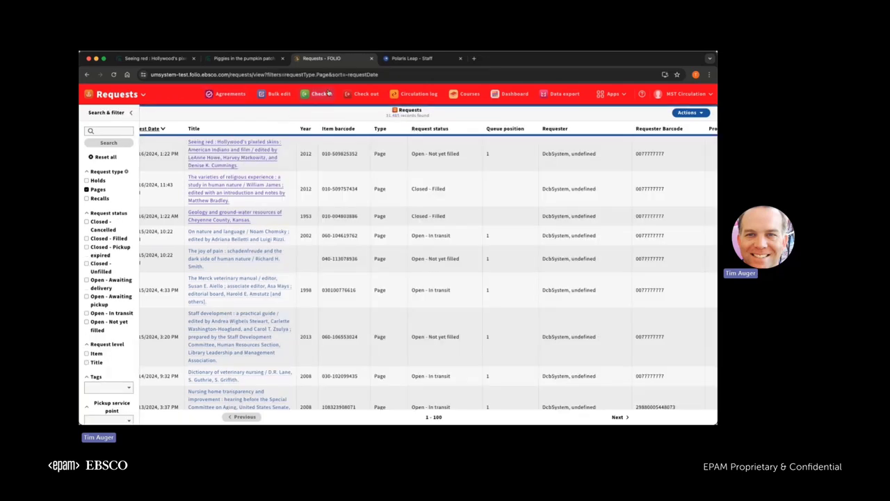
{"action": "left_click", "coordinate": [323, 94]}
{"action": "left_click", "coordinate": [146, 140]}
{"action": "key", "text": "super+v"}
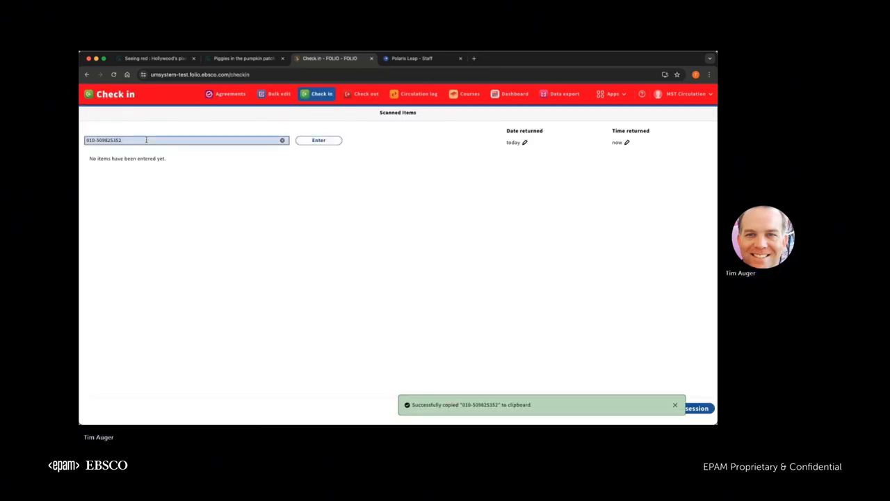
{"action": "key", "text": "Return"}
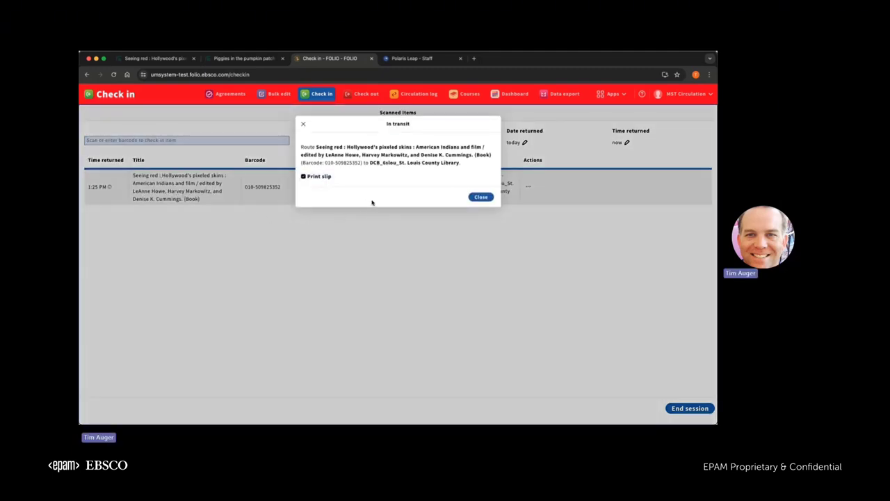
{"action": "left_click", "coordinate": [480, 198]}
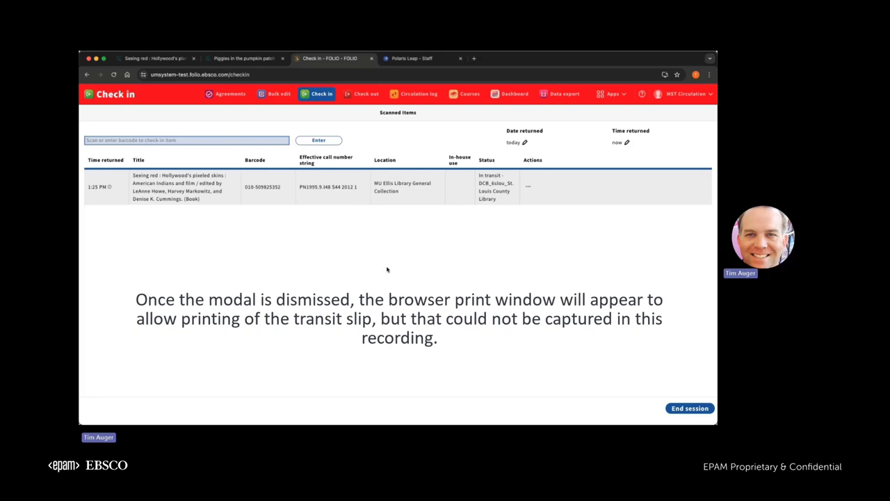
{"action": "left_click", "coordinate": [687, 410]}
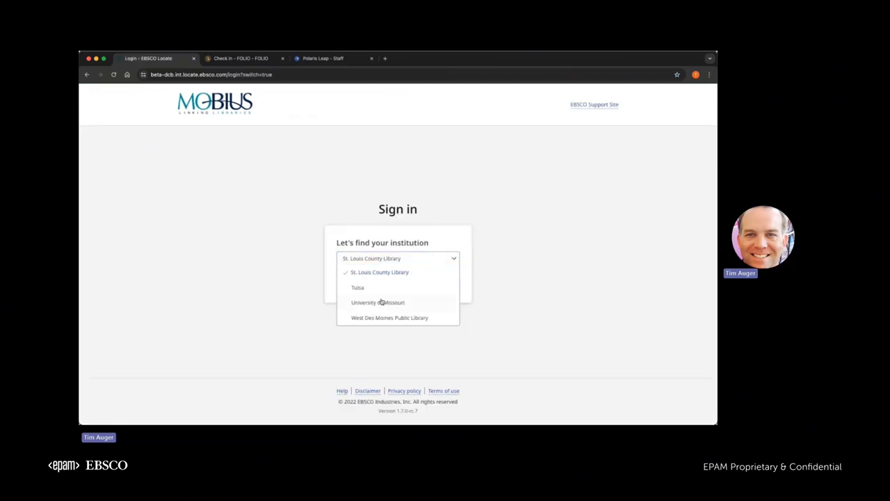
Sign in to EBSCO Locate as a University of Missouri patron with the patron's barcode.
{"action": "left_click", "coordinate": [382, 302]}
{"action": "left_click", "coordinate": [439, 287]}
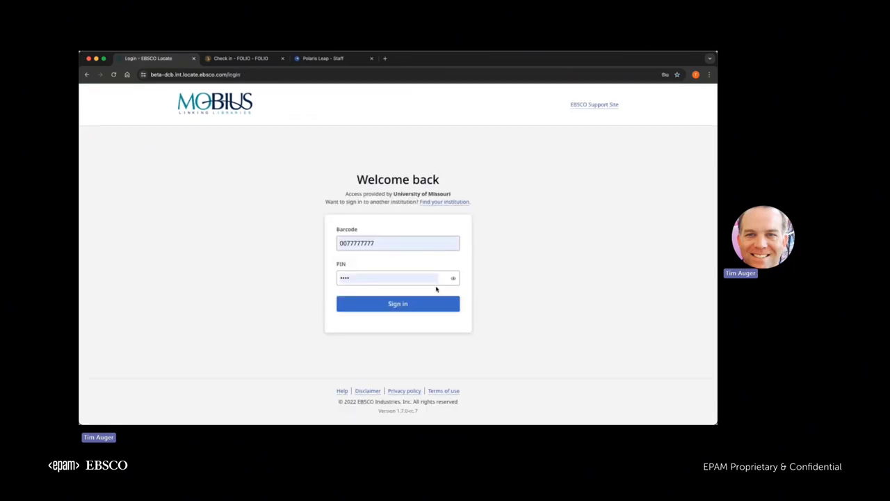
{"action": "left_click", "coordinate": [392, 244]}
{"action": "key", "text": "ctrl+a"}
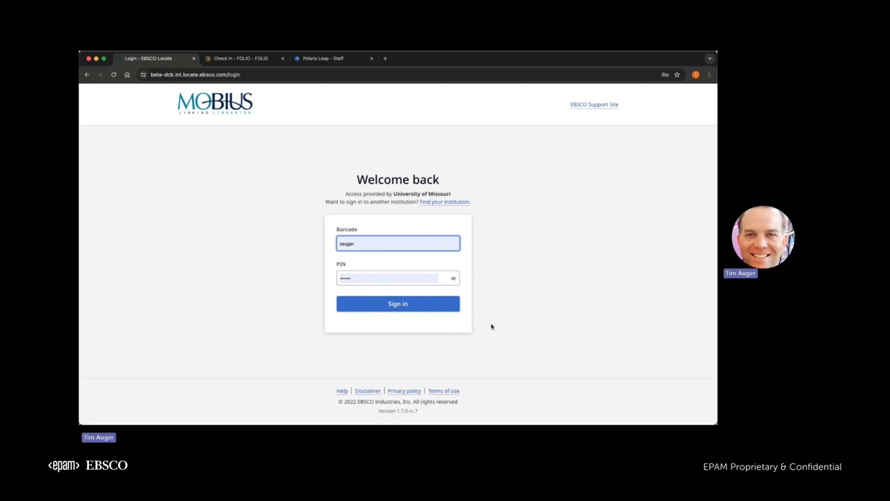
{"action": "left_click", "coordinate": [402, 305]}
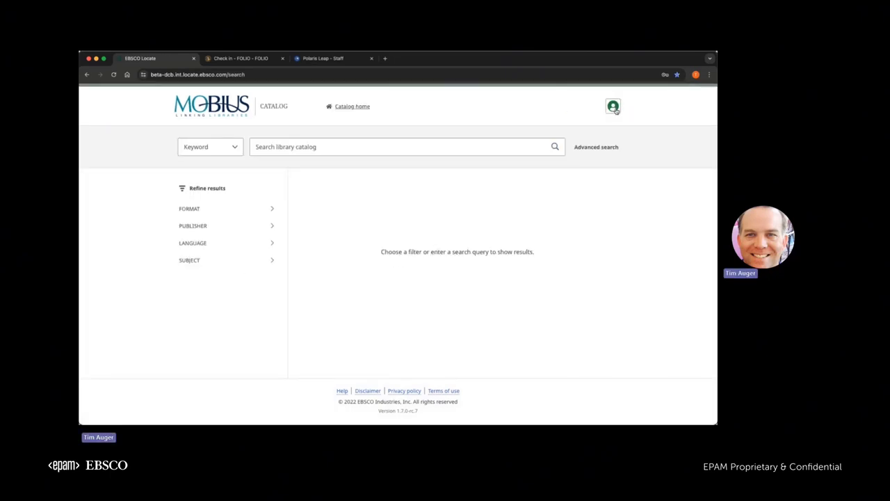
Show all 17 available copies of Piggies in the pumpkin patch.
{"action": "left_click", "coordinate": [613, 107]}
{"action": "left_click", "coordinate": [614, 108]}
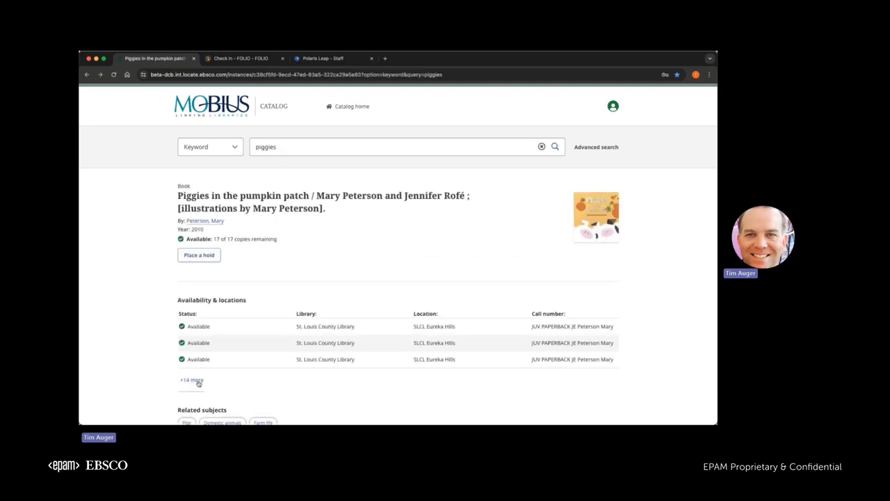
{"action": "left_click", "coordinate": [192, 380]}
{"action": "scroll", "coordinate": [199, 383], "scroll_direction": "down", "scroll_amount": 5}
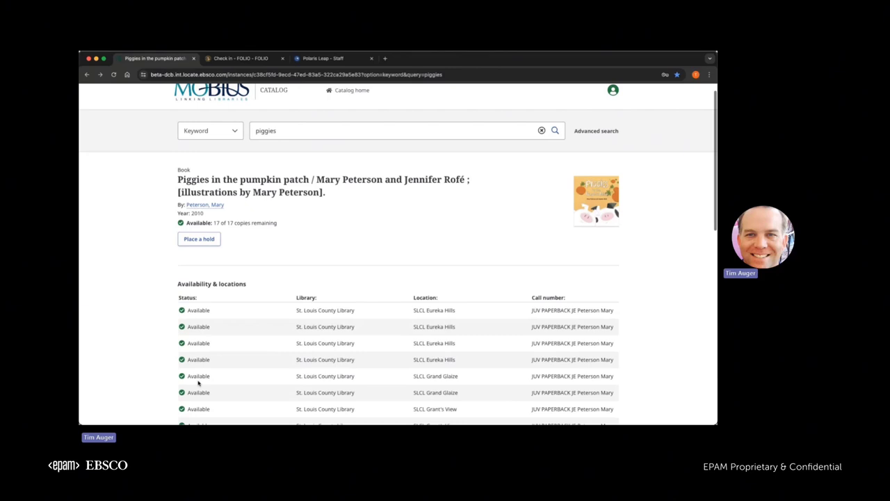
{"action": "scroll", "coordinate": [199, 381], "scroll_direction": "up", "scroll_amount": 6}
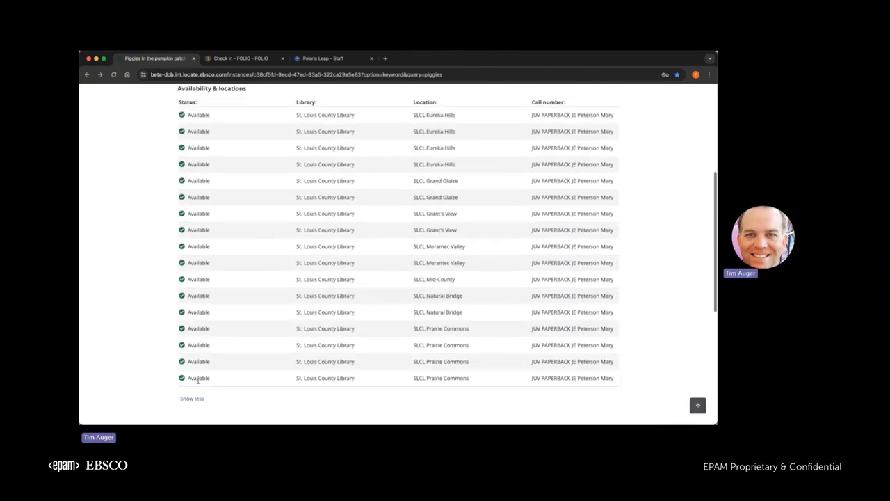
Place a hold on Piggies in the pumpkin patch for pickup at MST Circulation.
{"action": "scroll", "coordinate": [201, 383], "scroll_direction": "down", "scroll_amount": 1}
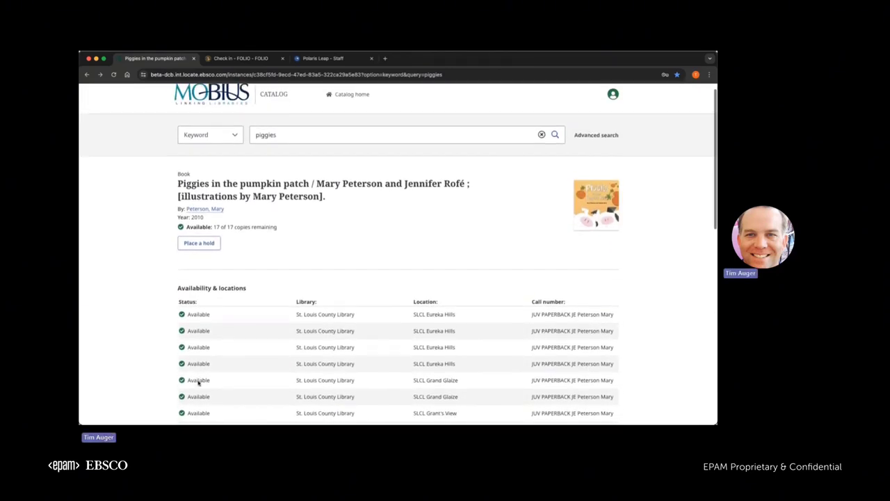
{"action": "left_click", "coordinate": [209, 228]}
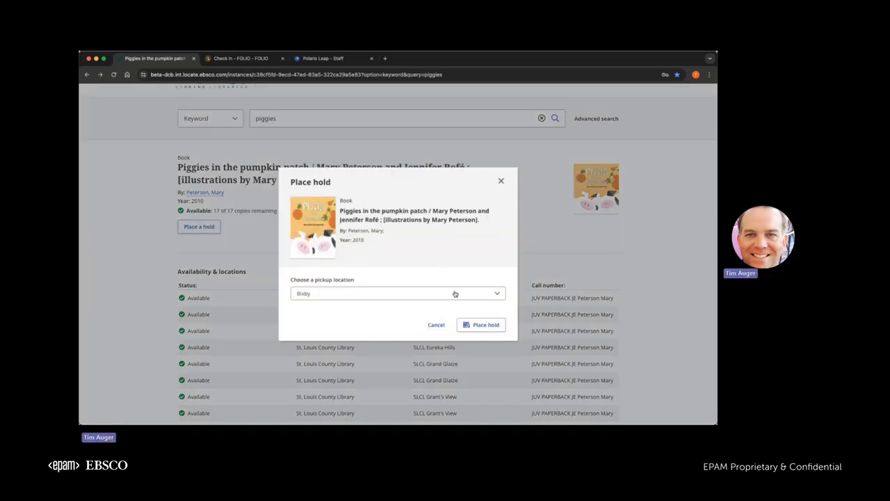
{"action": "left_click", "coordinate": [457, 294]}
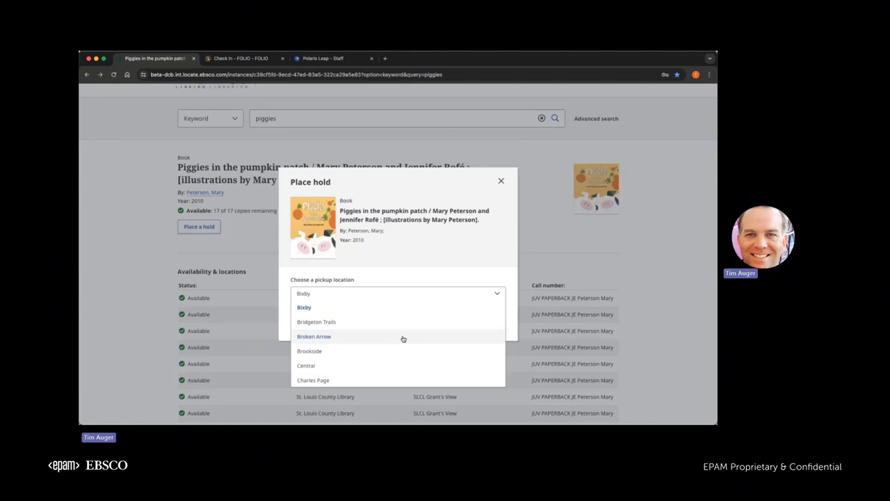
{"action": "scroll", "coordinate": [403, 338], "scroll_direction": "down", "scroll_amount": 15}
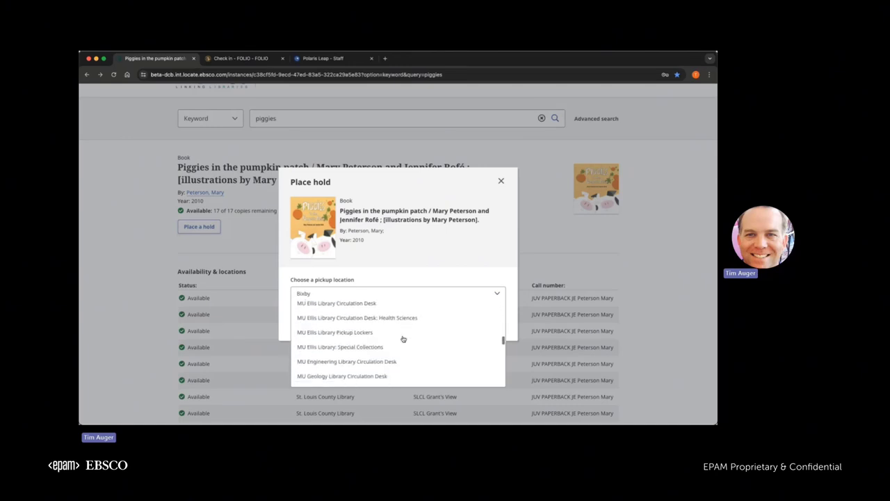
{"action": "scroll", "coordinate": [402, 339], "scroll_direction": "up", "scroll_amount": 5}
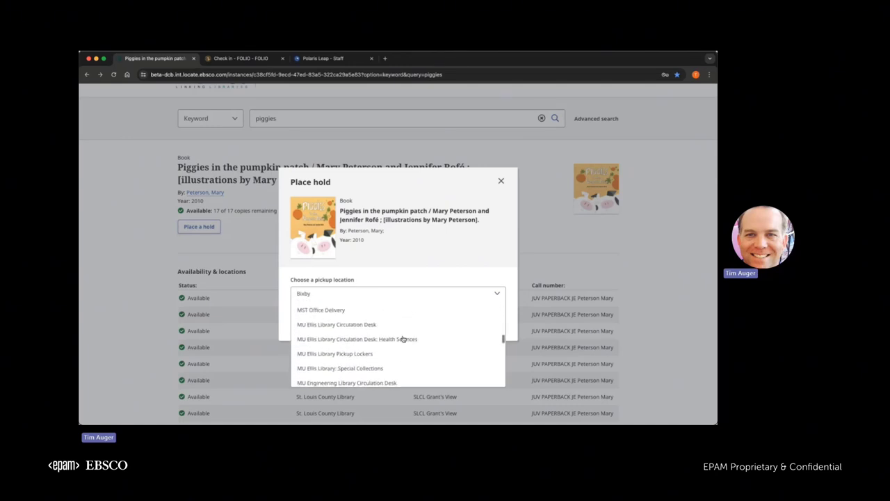
{"action": "scroll", "coordinate": [402, 339], "scroll_direction": "down", "scroll_amount": 1}
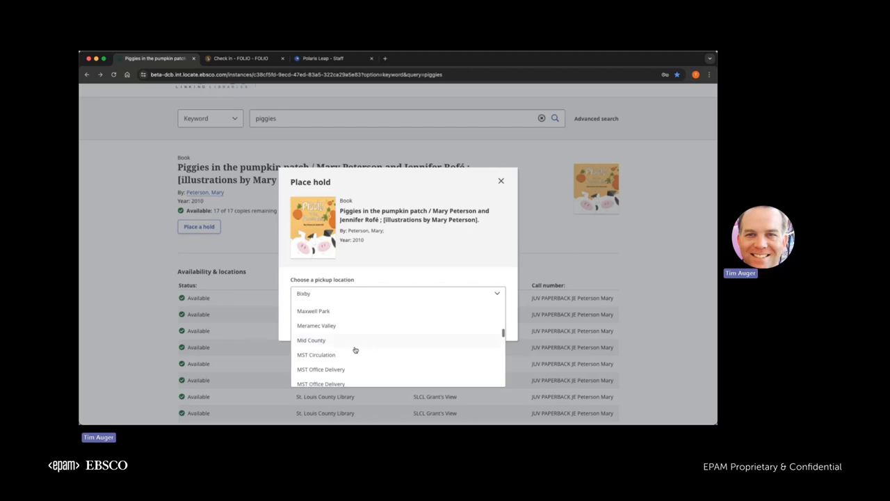
{"action": "left_click", "coordinate": [353, 353]}
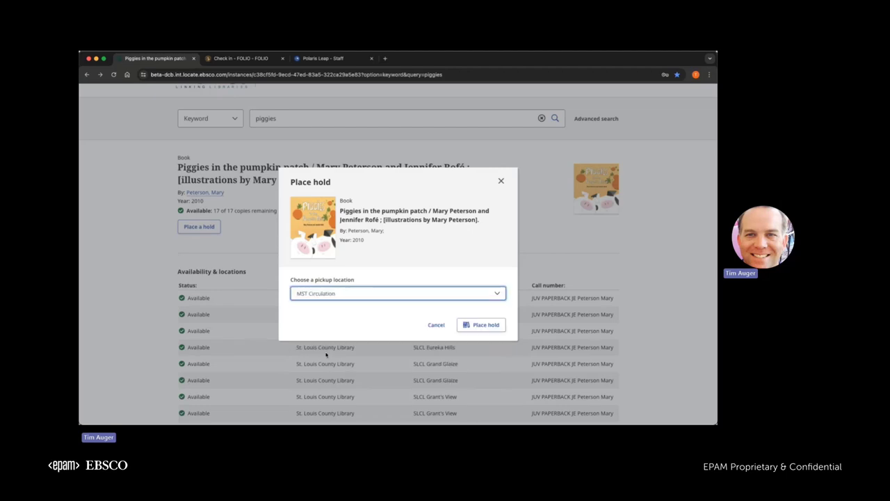
{"action": "left_click", "coordinate": [481, 326]}
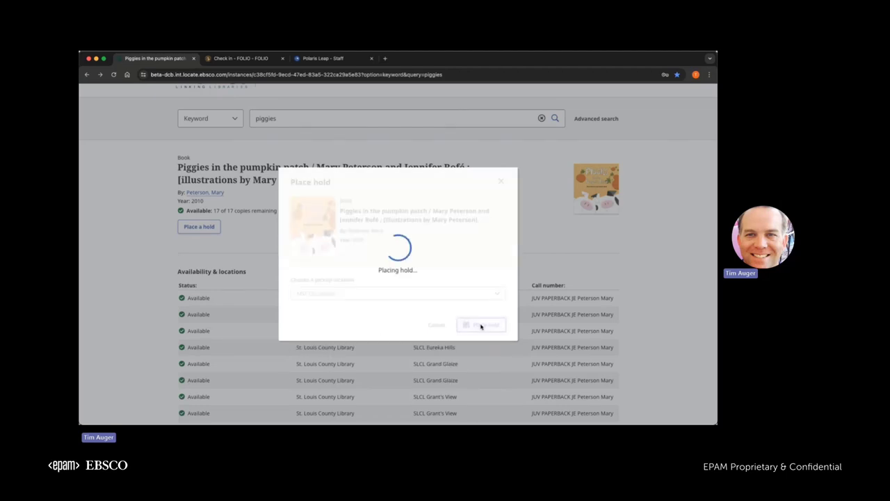
{"action": "left_click", "coordinate": [502, 181]}
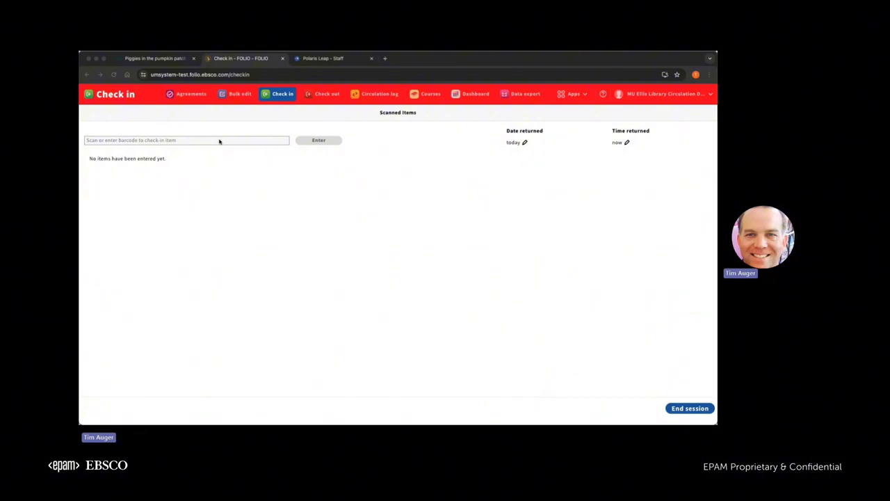
Find the patron in the Users app by searching on their barcode.
{"action": "left_click", "coordinate": [586, 95]}
{"action": "left_click", "coordinate": [586, 95]}
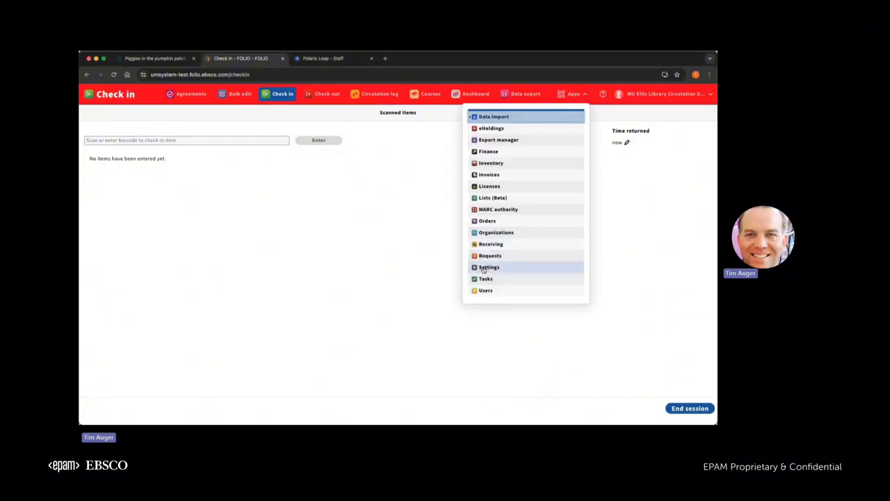
{"action": "left_click", "coordinate": [485, 290]}
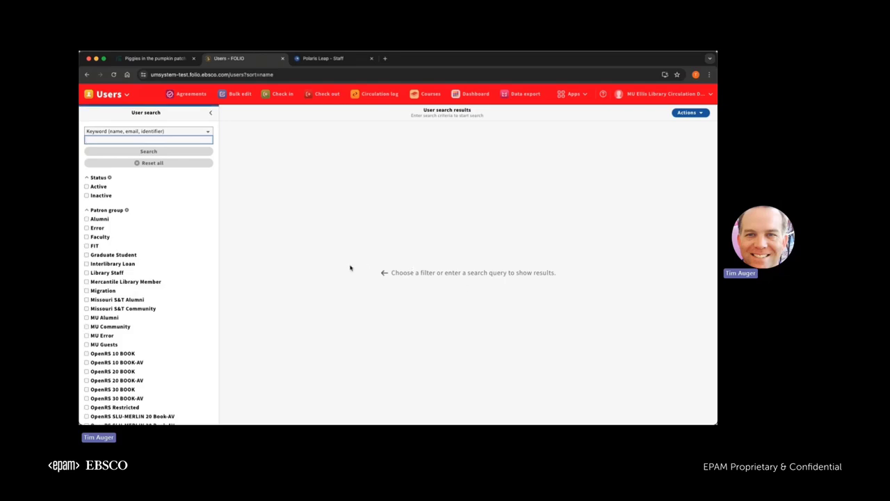
{"action": "left_click", "coordinate": [206, 131]}
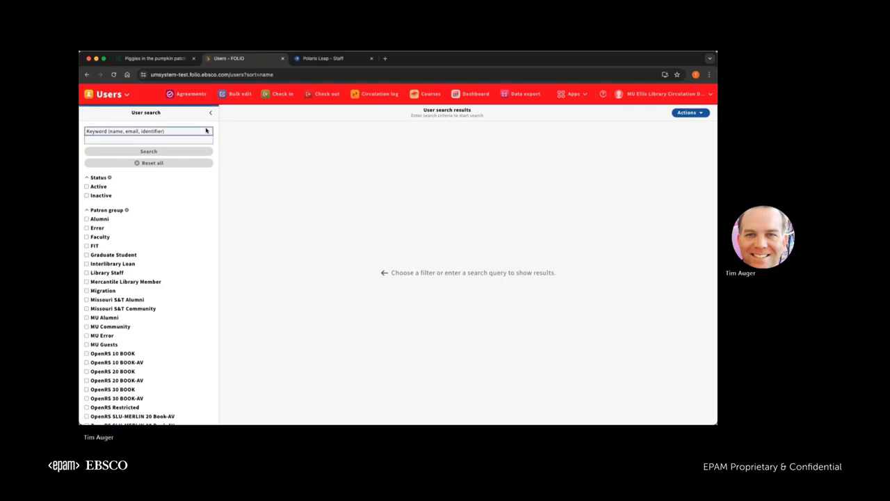
{"action": "left_click", "coordinate": [145, 143]}
{"action": "key", "text": "Return"}
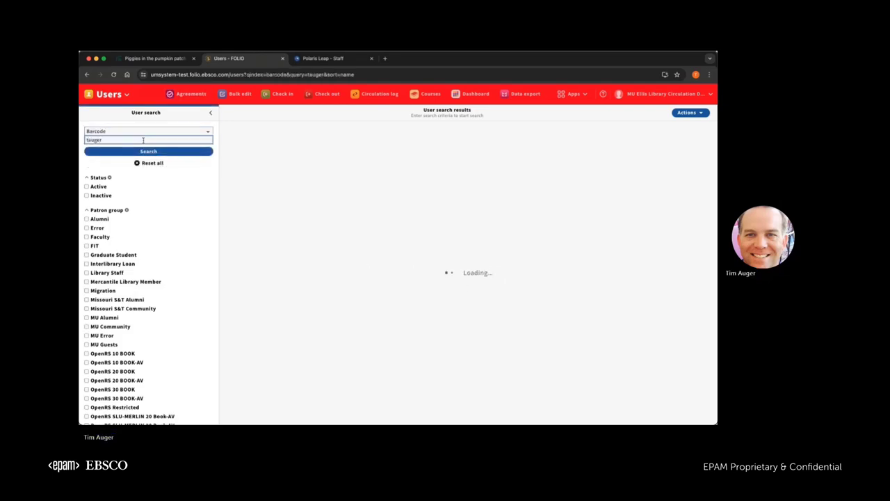
List the patron's one open request and review the Piggies in the pumpkin patch hold details.
{"action": "left_click", "coordinate": [461, 368]}
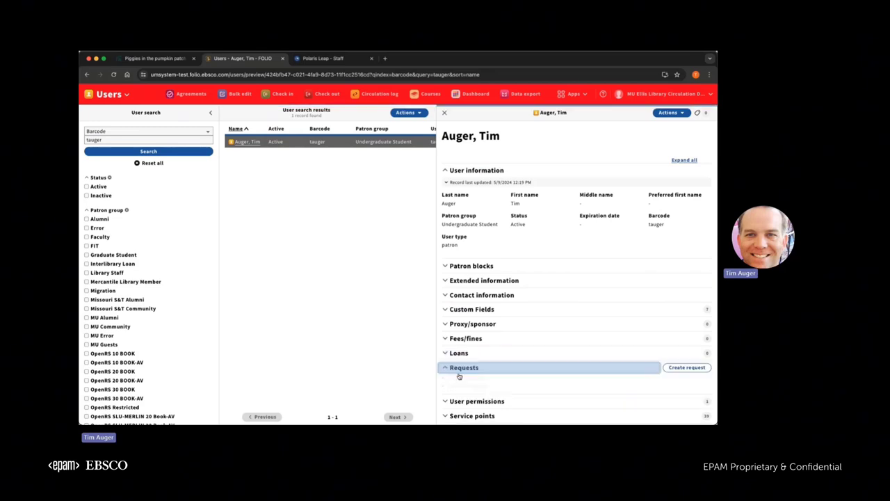
{"action": "left_click", "coordinate": [463, 378]}
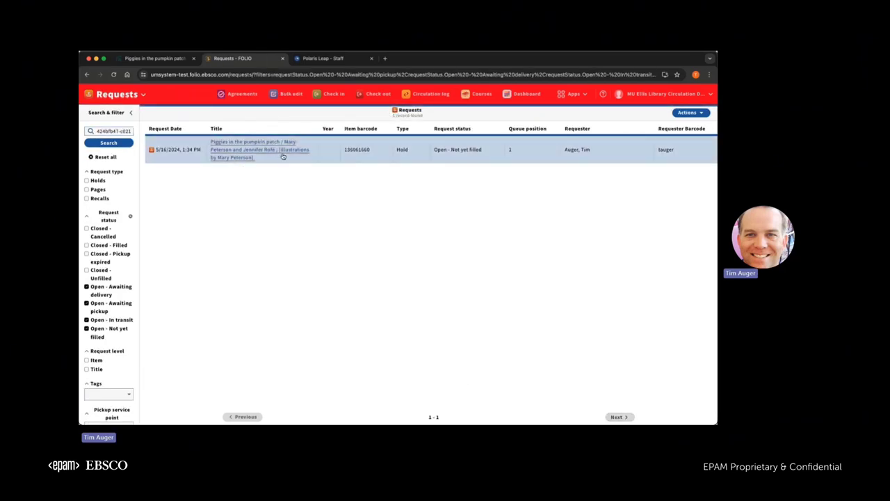
{"action": "scroll", "coordinate": [512, 147], "scroll_direction": "right", "scroll_amount": 3}
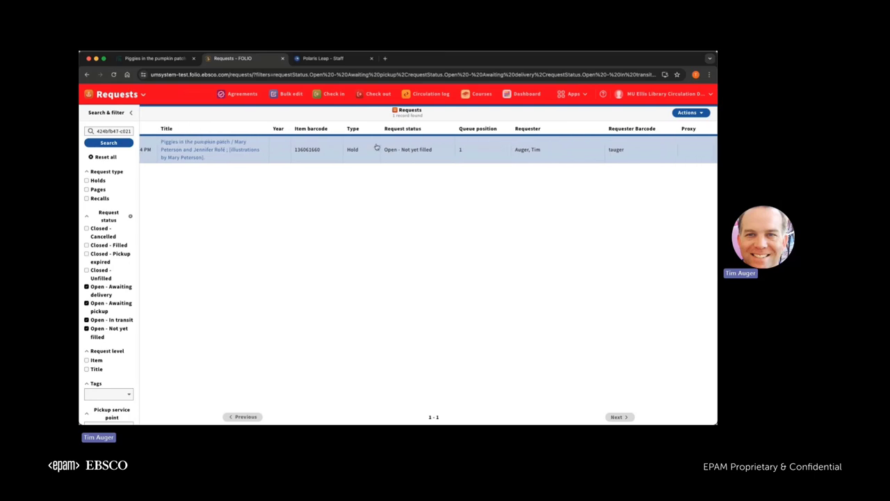
{"action": "left_click", "coordinate": [236, 153]}
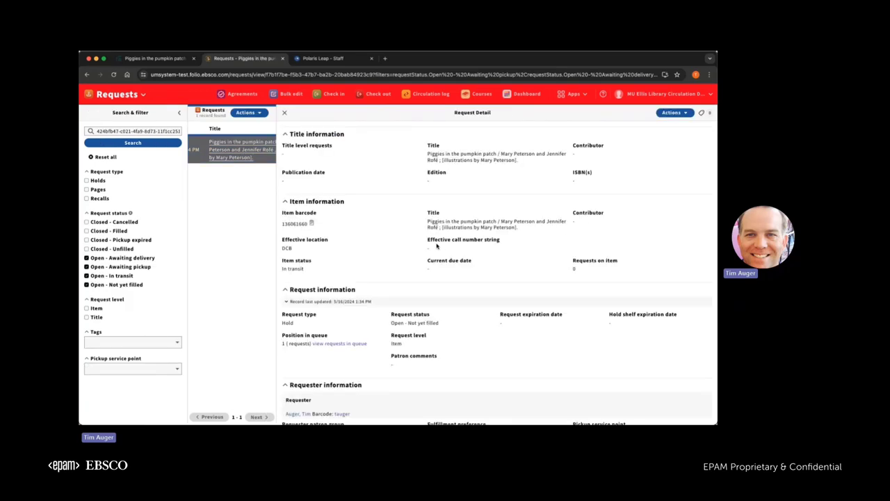
{"action": "scroll", "coordinate": [437, 246], "scroll_direction": "down", "scroll_amount": 2}
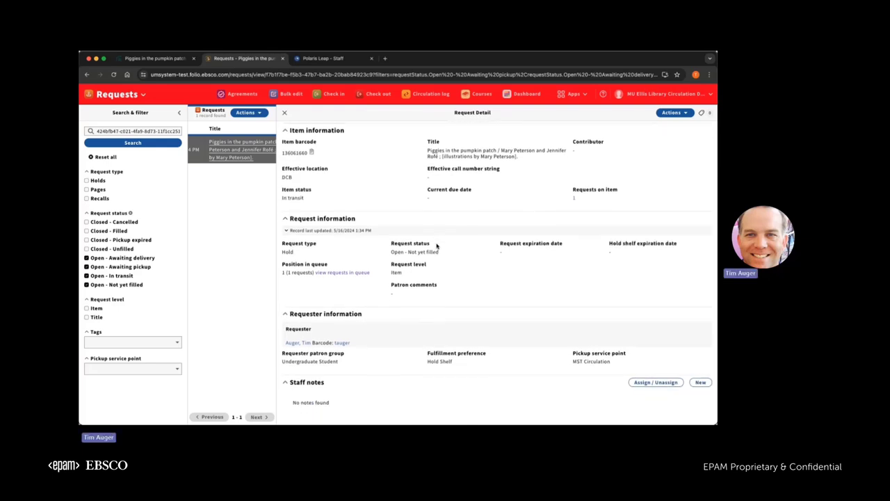
{"action": "scroll", "coordinate": [437, 246], "scroll_direction": "up", "scroll_amount": 2}
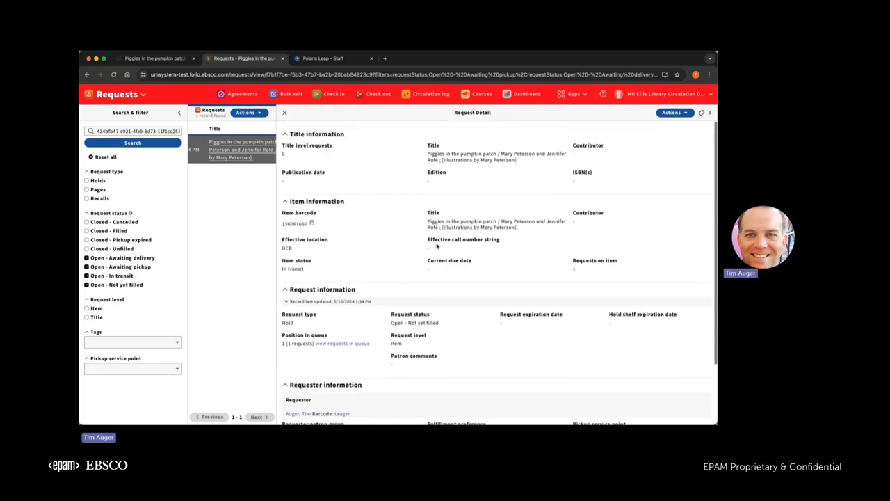
{"action": "left_click", "coordinate": [284, 112]}
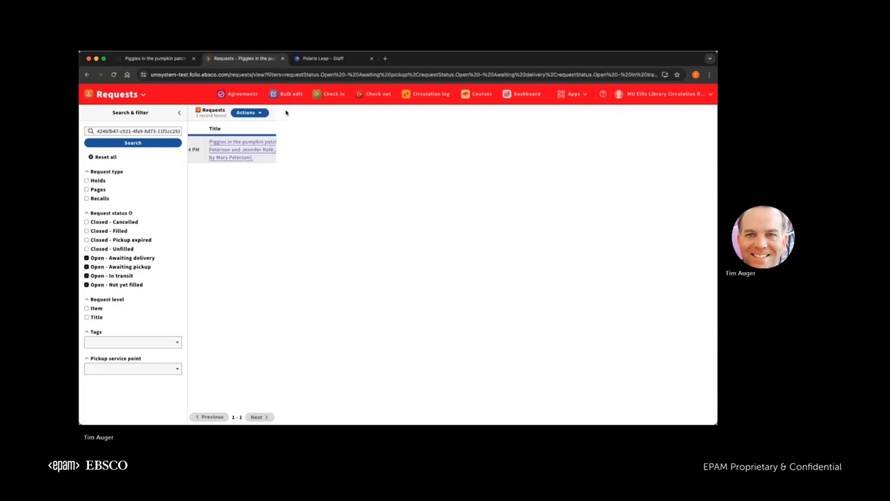
Switch the current service point to MST Circulation.
{"action": "left_click", "coordinate": [707, 95]}
{"action": "left_click", "coordinate": [644, 124]}
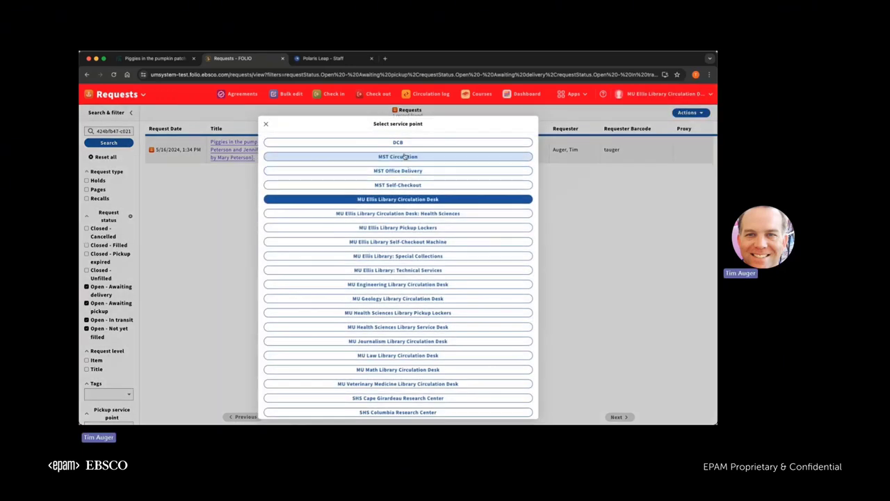
{"action": "left_click", "coordinate": [408, 156]}
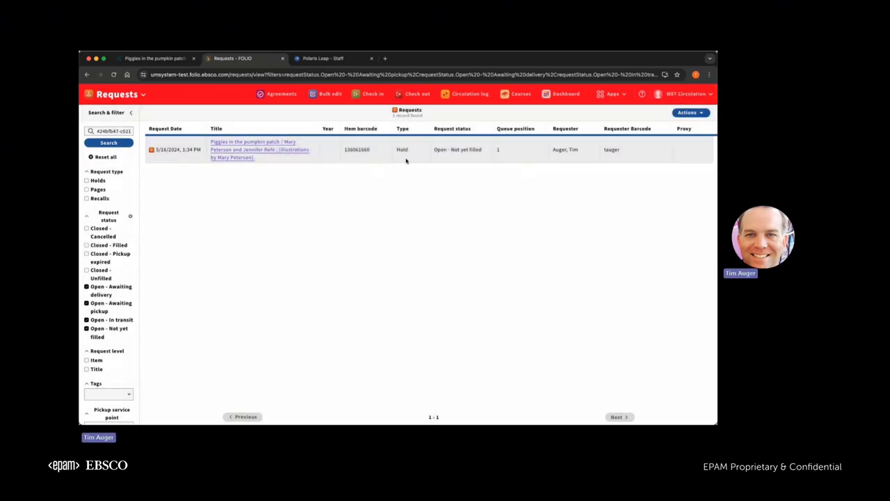
Check in item 136061660 so its status shows Awaiting pickup.
{"action": "left_click", "coordinate": [369, 93]}
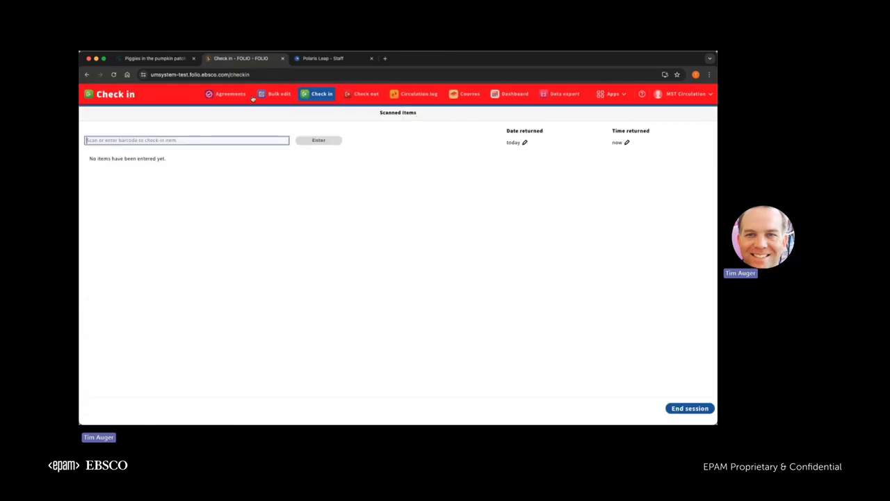
{"action": "type", "text": "136061660"}
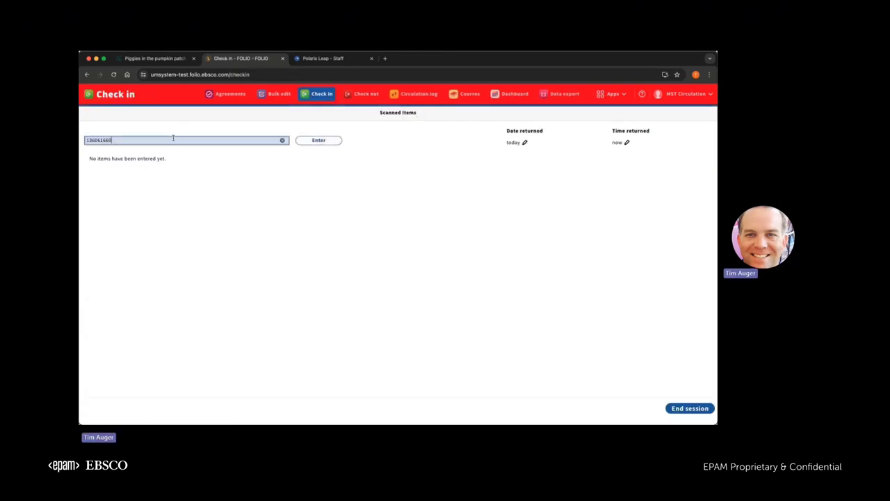
{"action": "left_click", "coordinate": [319, 140]}
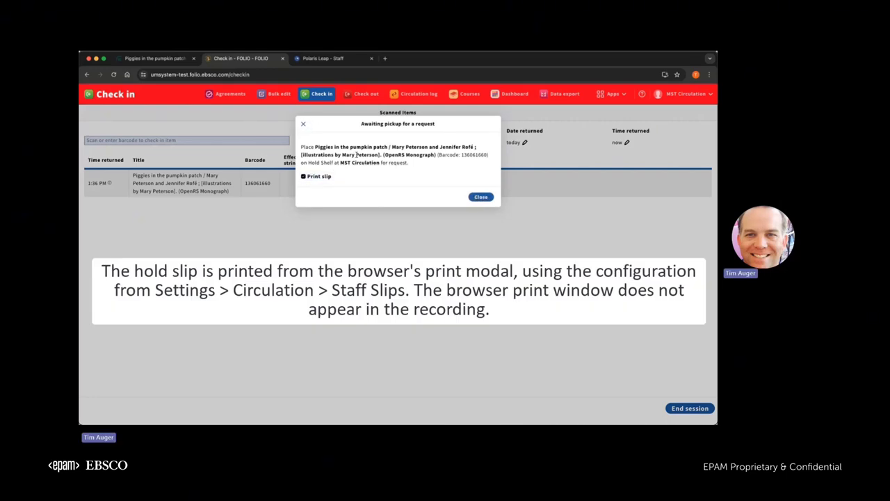
{"action": "left_click", "coordinate": [479, 197]}
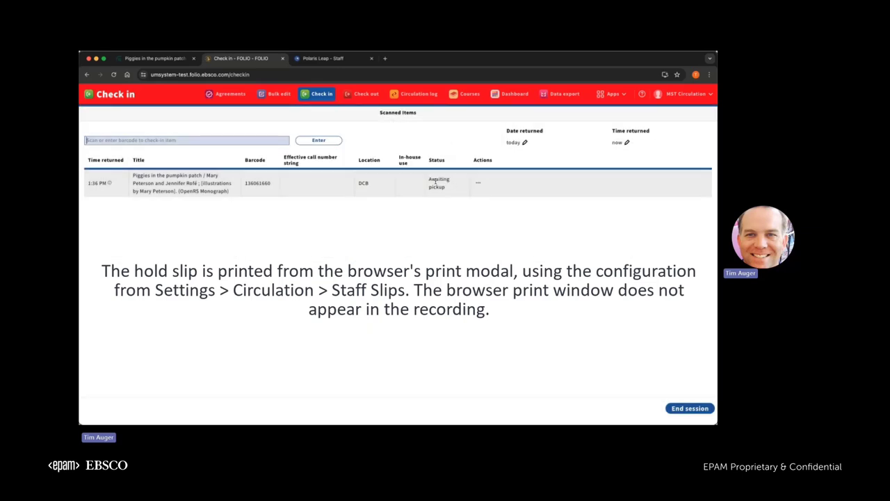
{"action": "left_click_drag", "start_coordinate": [429, 178], "coordinate": [447, 193]}
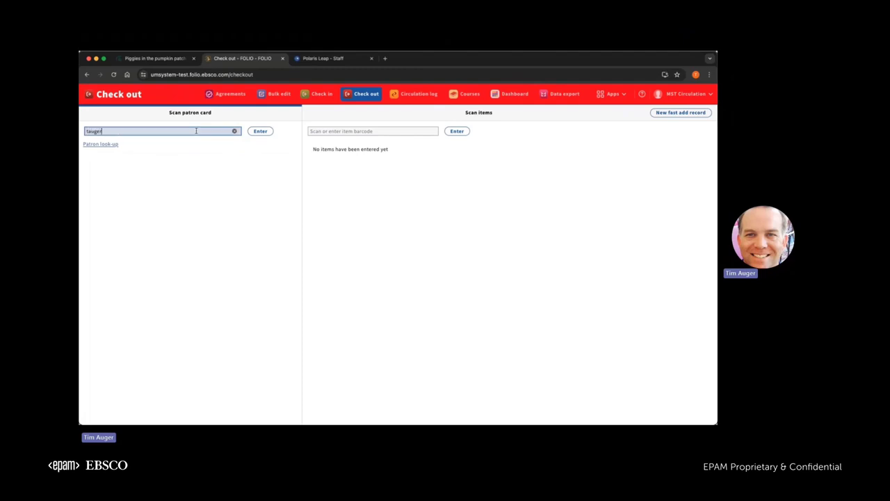
Look up the patron, dismiss the pickup and note notices, and check out item 136061660.
{"action": "left_click", "coordinate": [264, 131]}
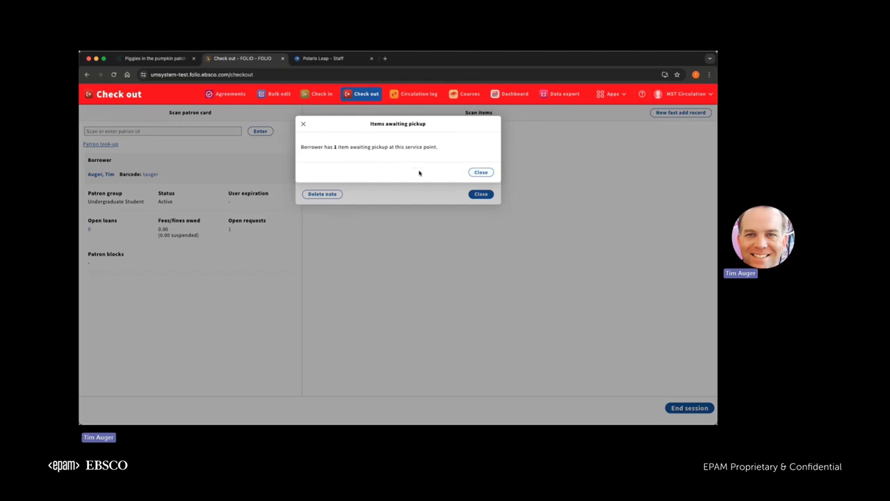
{"action": "left_click", "coordinate": [480, 173]}
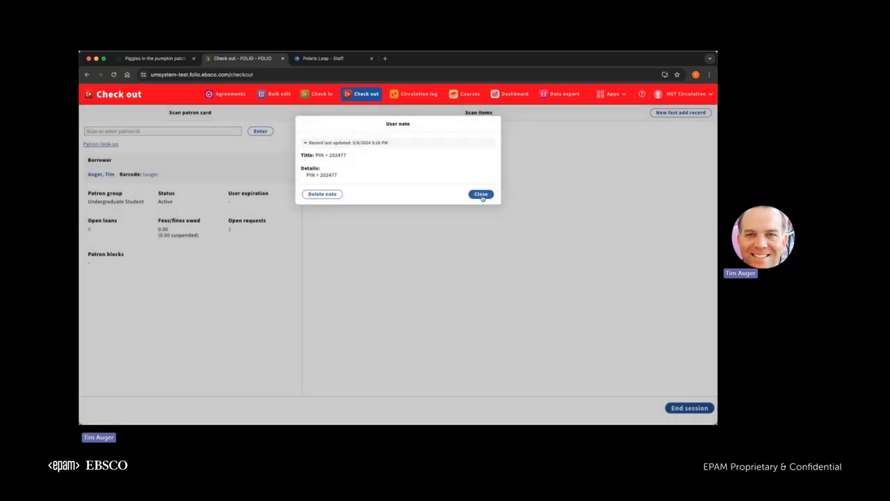
{"action": "left_click", "coordinate": [480, 194]}
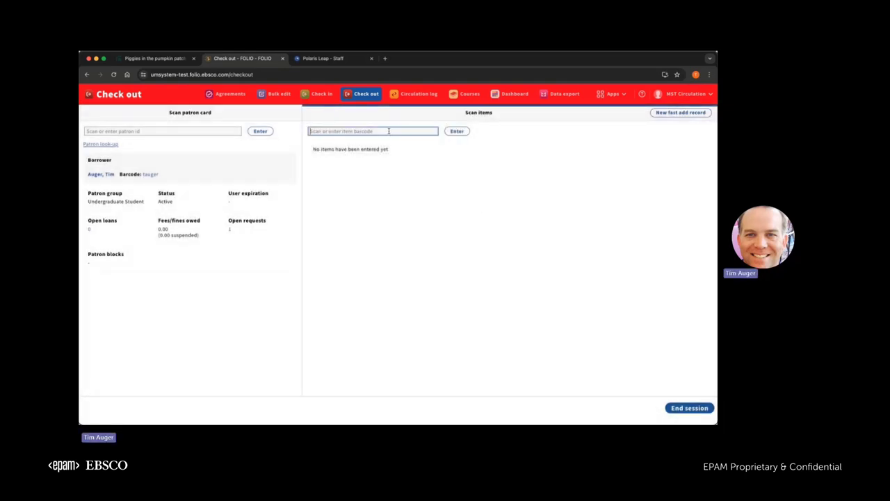
{"action": "type", "text": "136061660"}
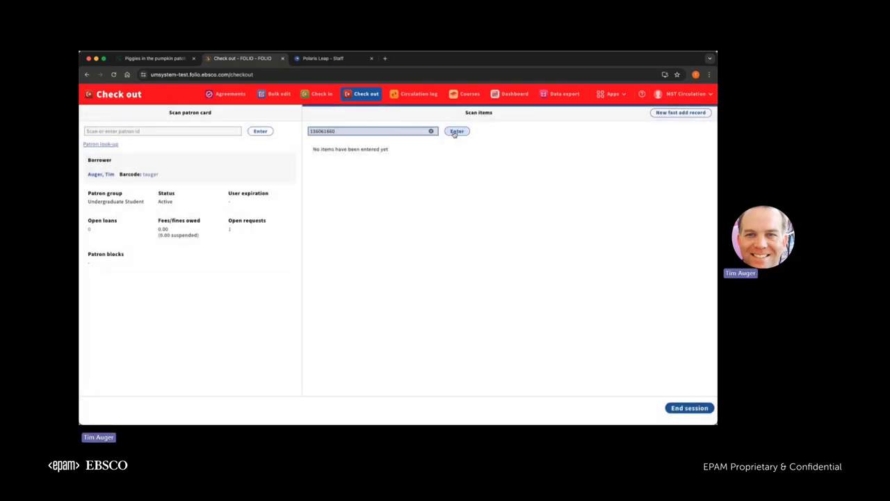
{"action": "left_click", "coordinate": [456, 131]}
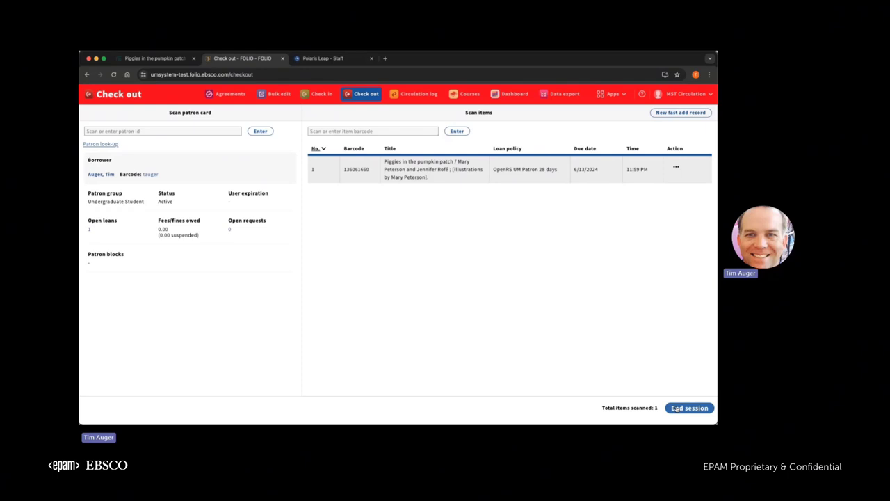
End the checkout session for the patron in Polaris Leap.
{"action": "left_click", "coordinate": [676, 409]}
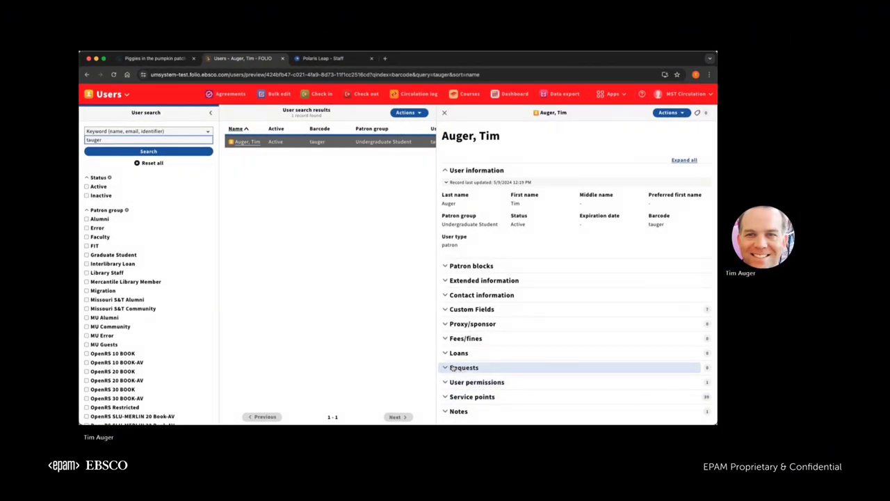
Display the patron's closed loans, showing Piggies in the pumpkin patch returned 5/16/2024.
{"action": "left_click", "coordinate": [461, 369]}
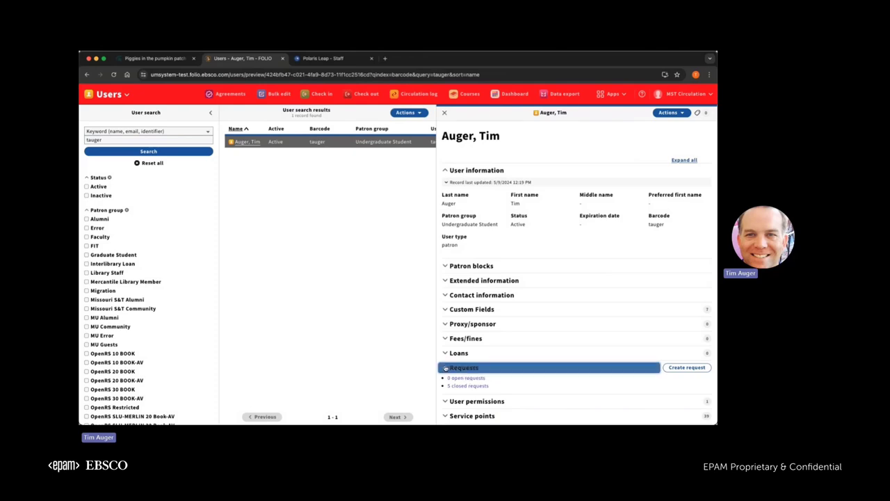
{"action": "left_click", "coordinate": [446, 368]}
{"action": "left_click", "coordinate": [447, 353]}
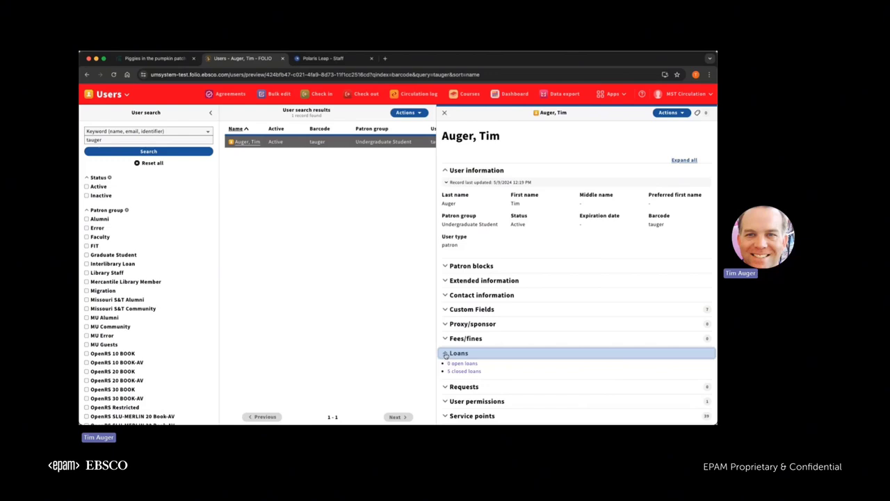
{"action": "left_click", "coordinate": [457, 364]}
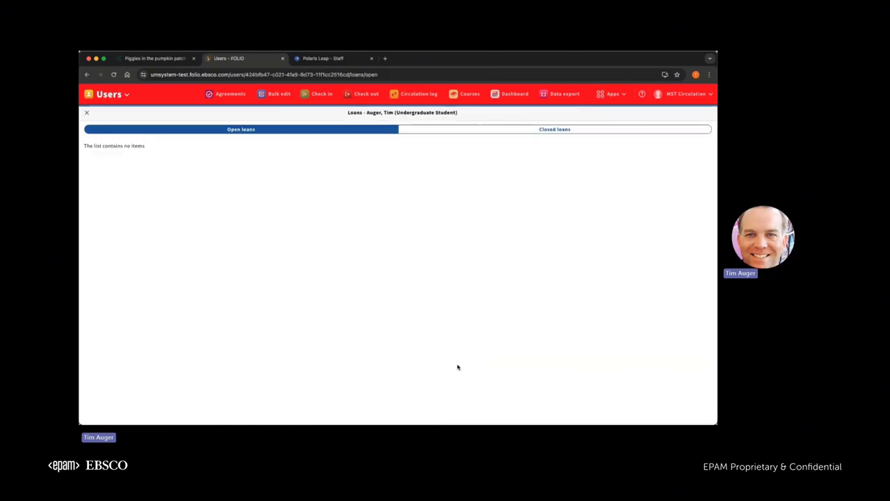
{"action": "left_click", "coordinate": [498, 134]}
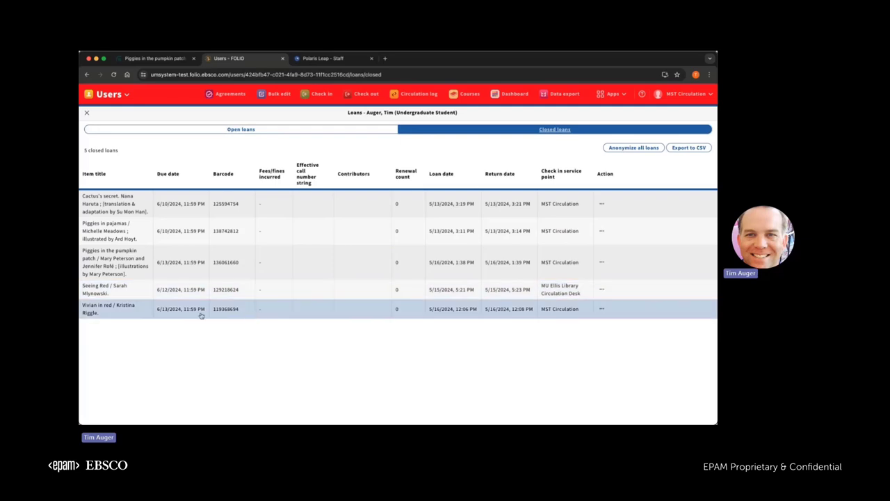